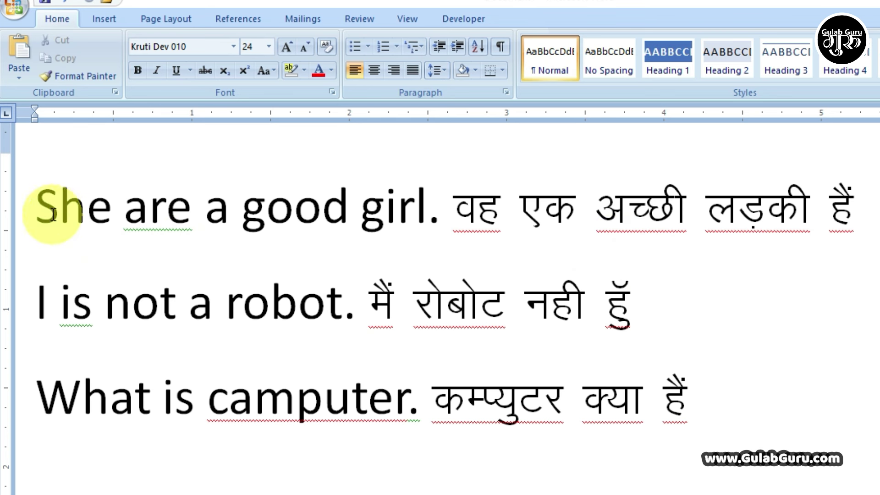
Select and deselect 'She are a good girl', 'I is not a robot' and 'camputer' to inspect them
{"action": "left_click_drag", "start_coordinate": [37, 209], "coordinate": [449, 216]}
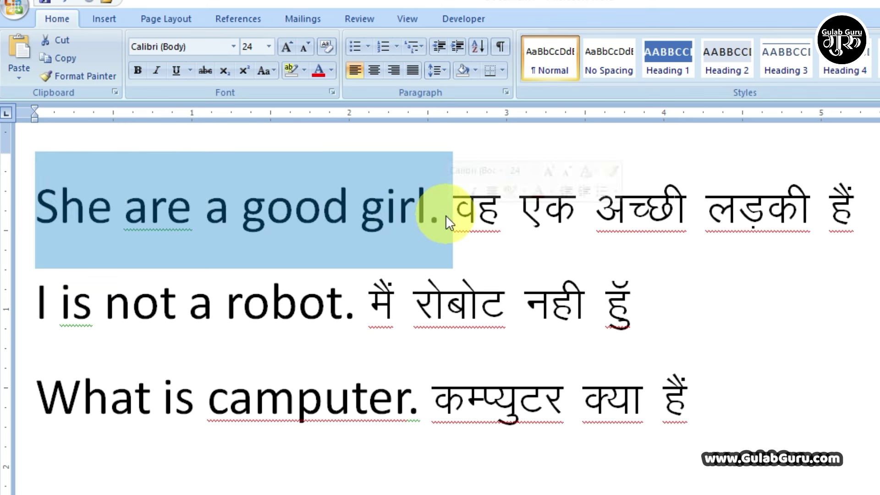
{"action": "left_click", "coordinate": [477, 209]}
{"action": "left_click", "coordinate": [312, 409]}
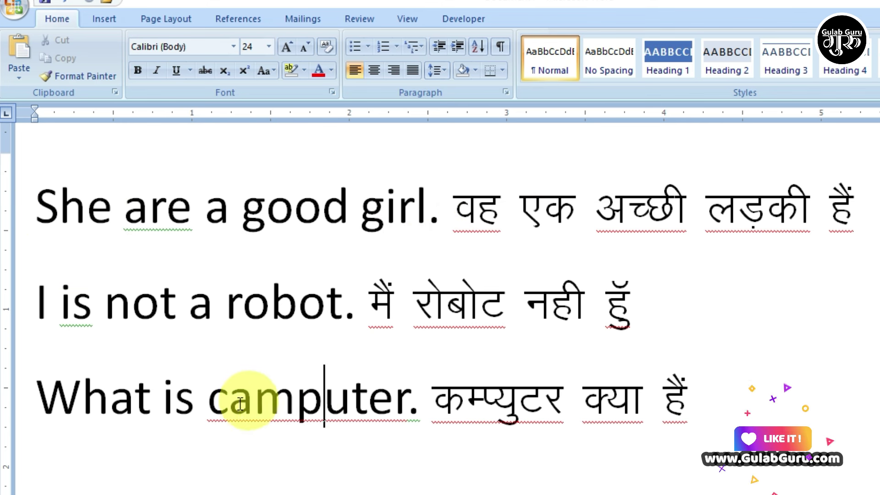
{"action": "left_click_drag", "start_coordinate": [209, 408], "coordinate": [403, 407]}
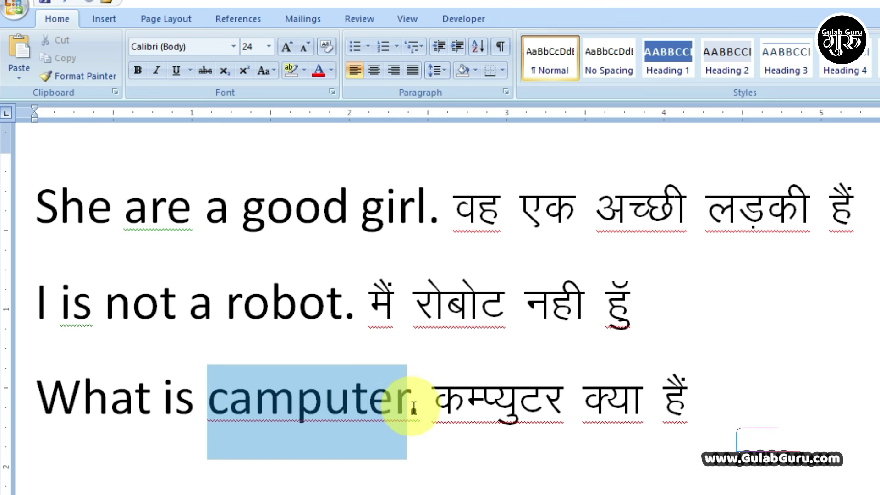
{"action": "left_click", "coordinate": [326, 415]}
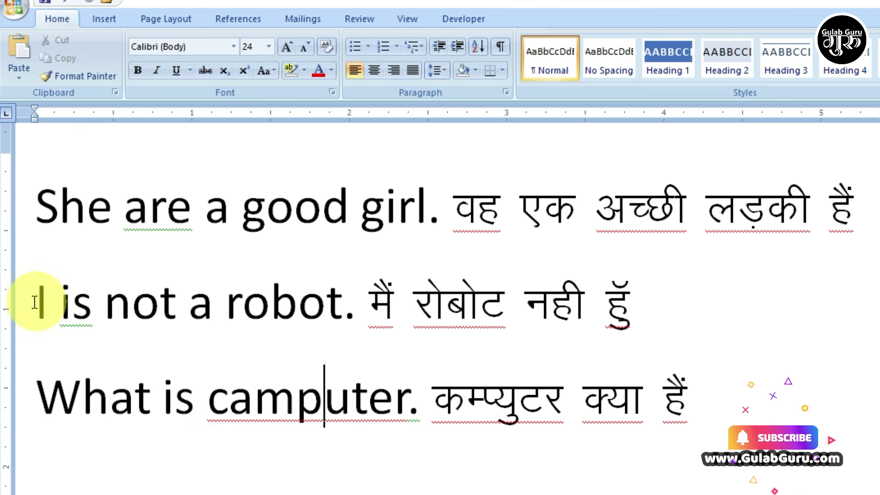
{"action": "left_click_drag", "start_coordinate": [42, 304], "coordinate": [344, 317]}
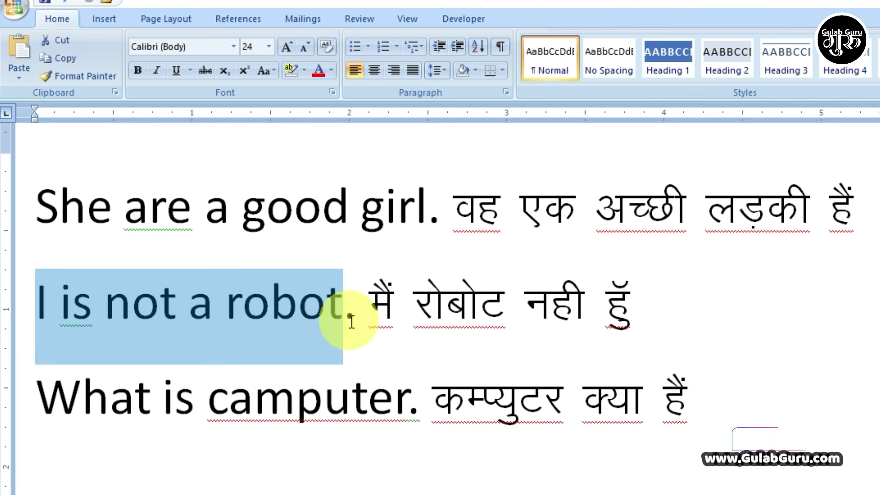
{"action": "left_click", "coordinate": [351, 321]}
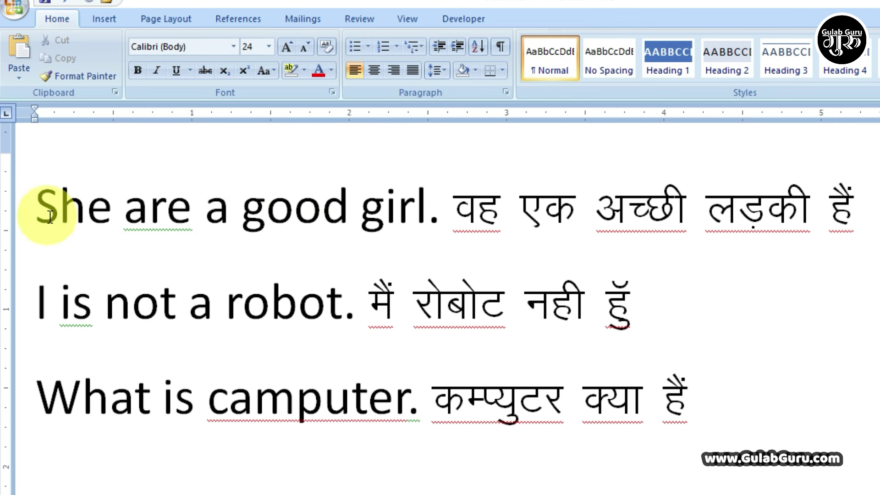
{"action": "left_click_drag", "start_coordinate": [50, 216], "coordinate": [406, 216]}
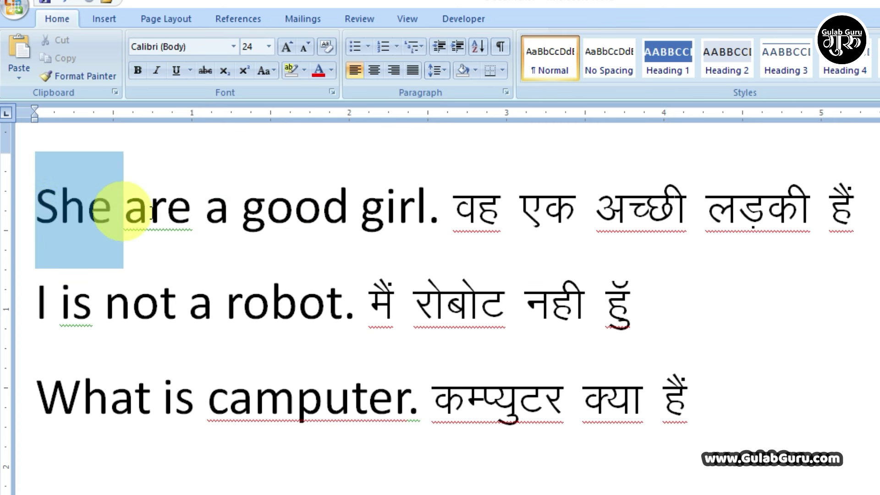
{"action": "left_click", "coordinate": [252, 214]}
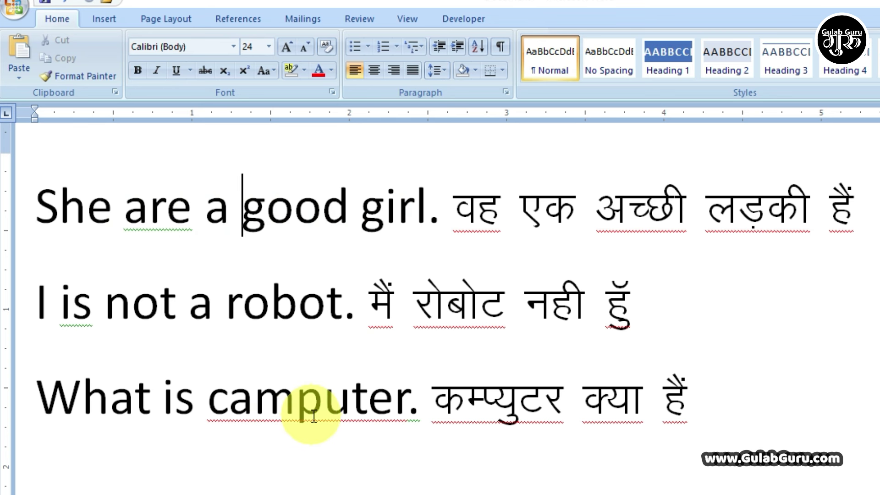
{"action": "left_click_drag", "start_coordinate": [208, 403], "coordinate": [394, 415]}
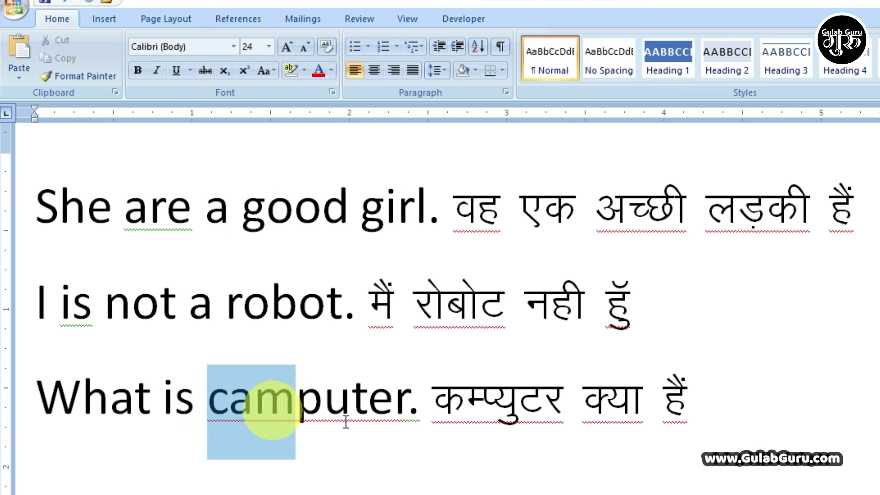
{"action": "left_click", "coordinate": [394, 411]}
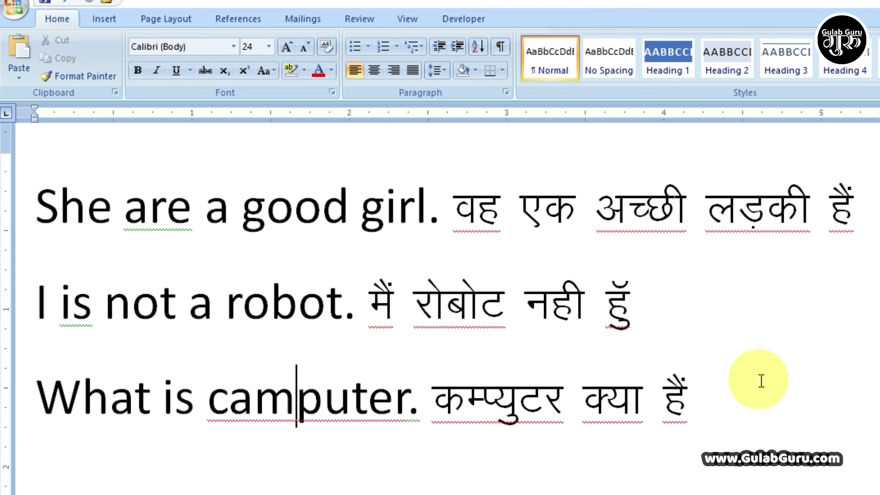
Show the Review tools and select the whole Hindi sentence on line one
{"action": "left_click", "coordinate": [833, 409]}
{"action": "key", "text": "alt+r"}
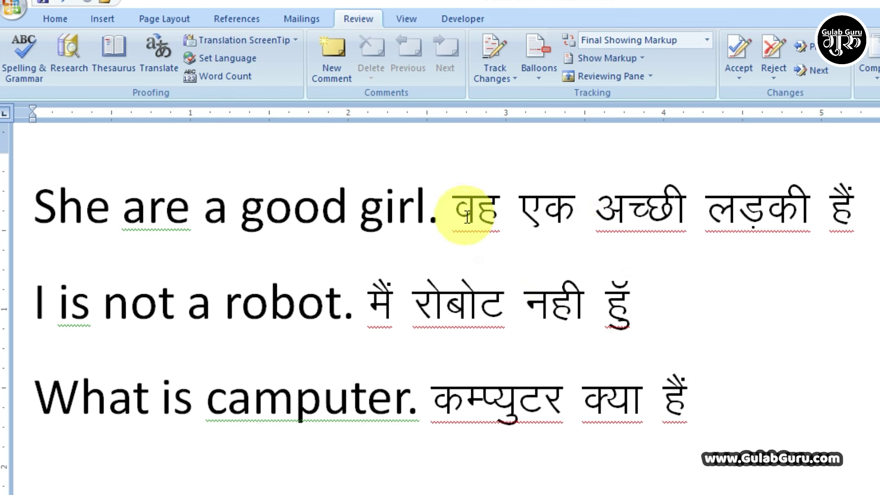
{"action": "left_click_drag", "start_coordinate": [454, 213], "coordinate": [716, 232]}
{"action": "left_click", "coordinate": [701, 275]}
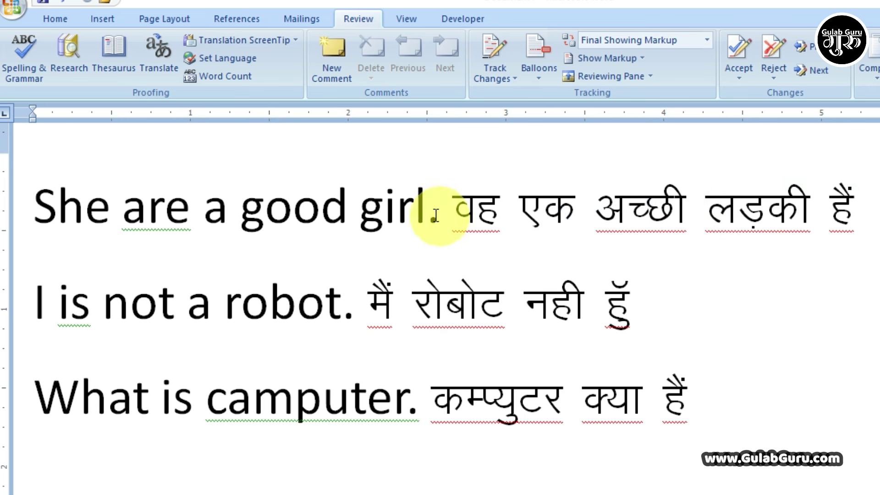
{"action": "left_click_drag", "start_coordinate": [461, 214], "coordinate": [857, 216]}
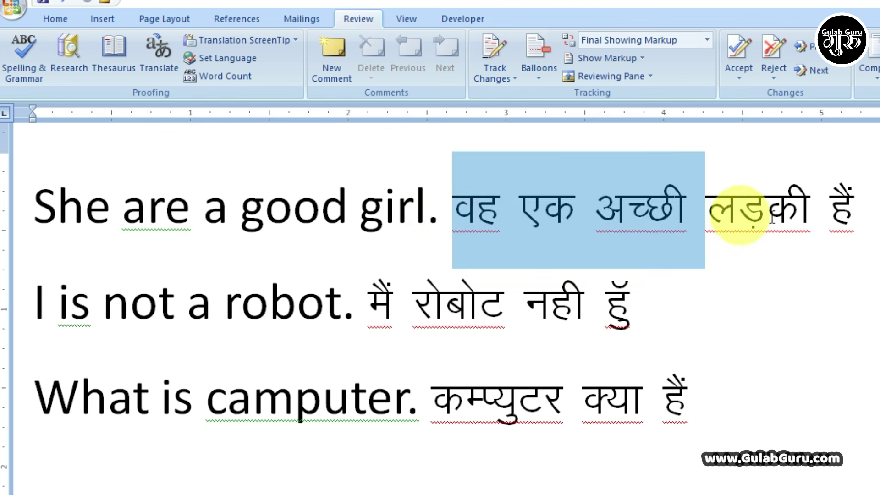
Change the line-one Hindi sentence's font to Calibri
{"action": "left_click", "coordinate": [56, 19]}
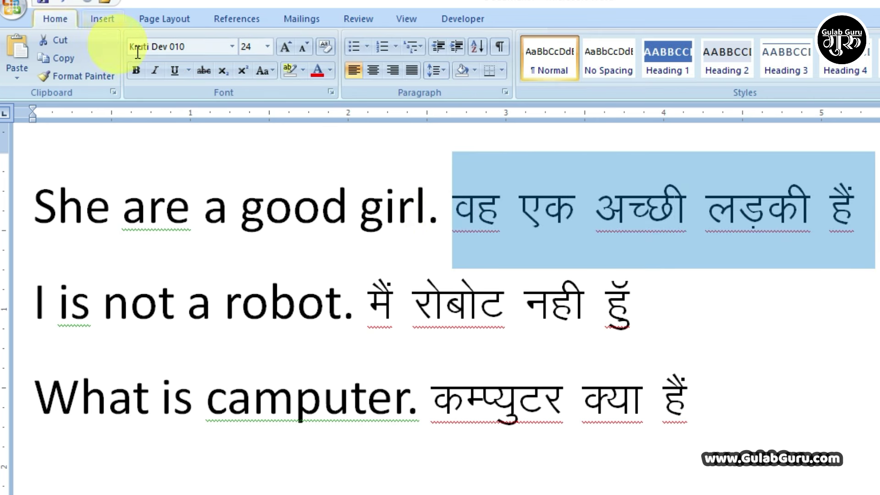
{"action": "left_click", "coordinate": [232, 46]}
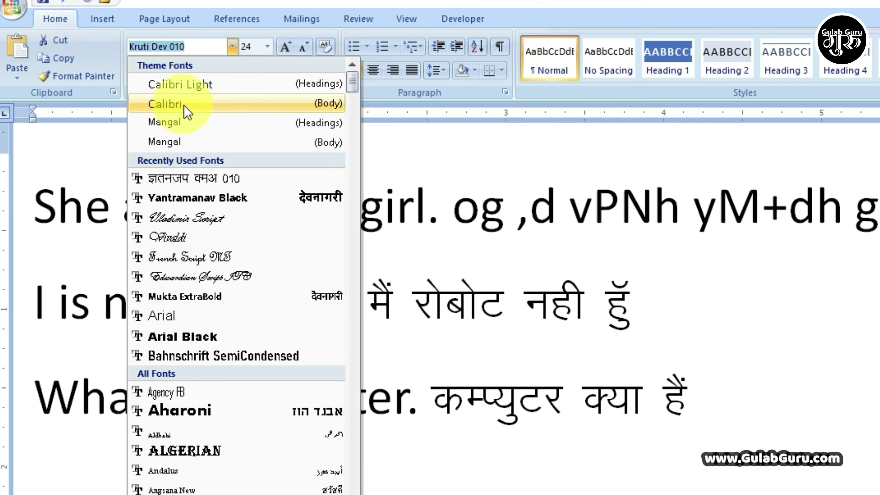
{"action": "left_click", "coordinate": [184, 108]}
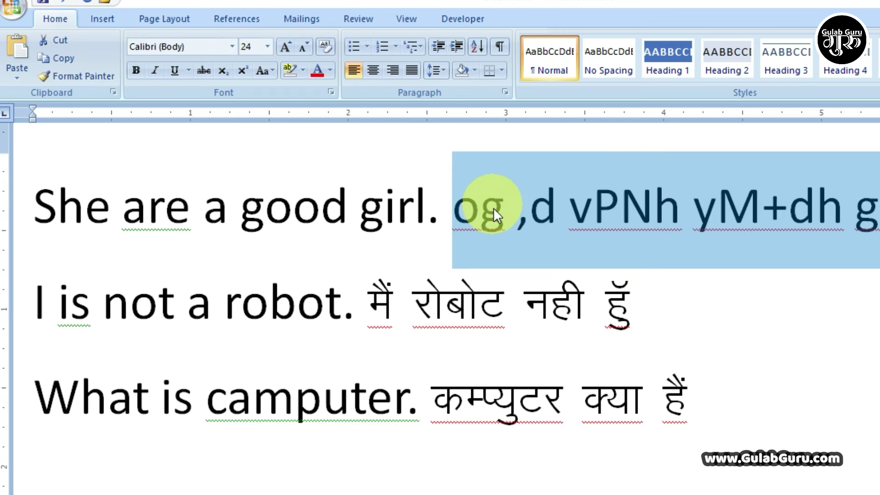
{"action": "left_click", "coordinate": [616, 214]}
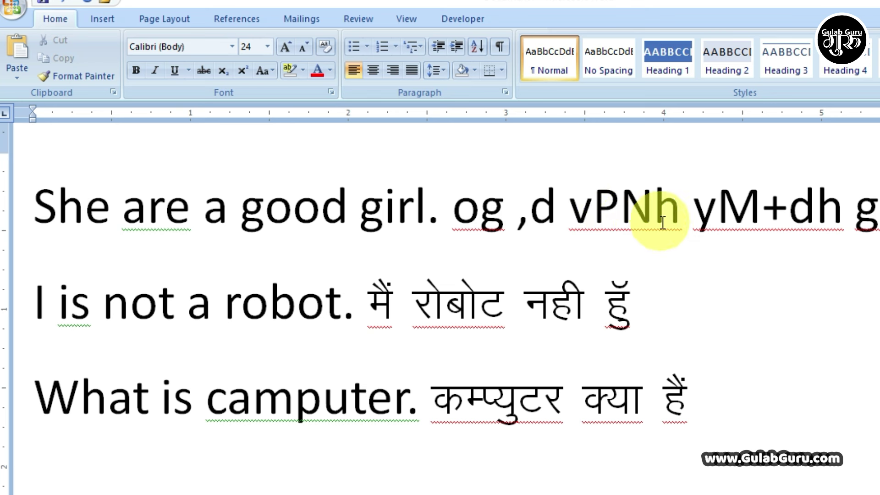
Undo the Calibri font change to restore the Hindi text, then bring back the Review tools
{"action": "left_click_drag", "start_coordinate": [571, 218], "coordinate": [668, 221]}
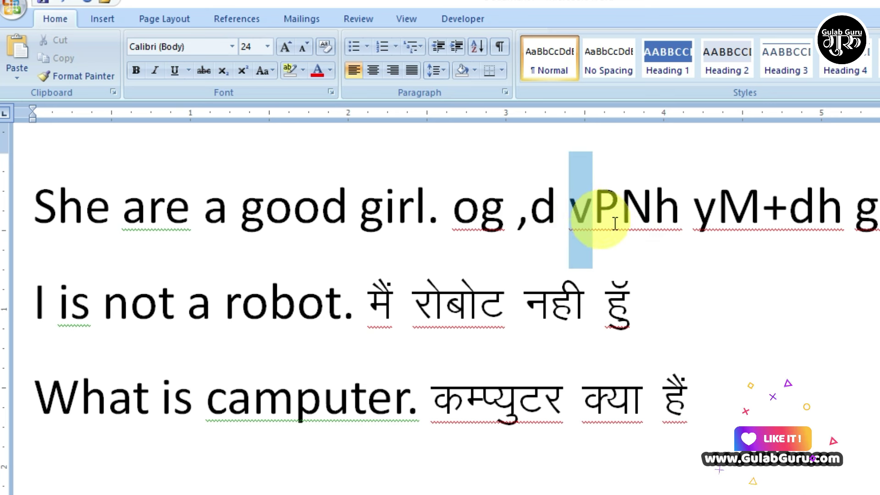
{"action": "left_click", "coordinate": [595, 214]}
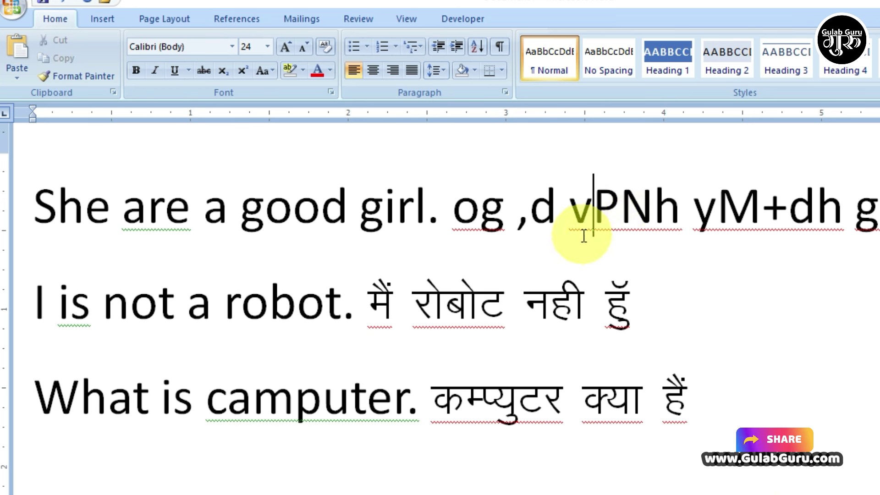
{"action": "key", "text": "ctrl+End"}
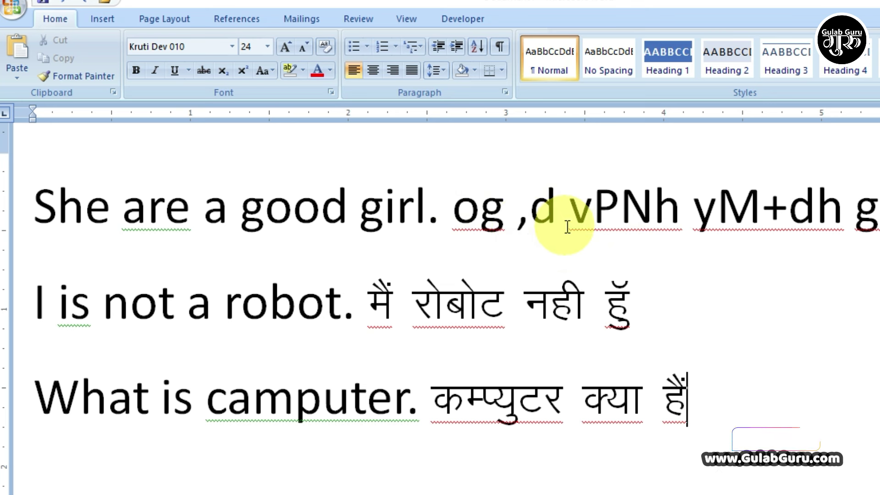
{"action": "key", "text": "ctrl+z"}
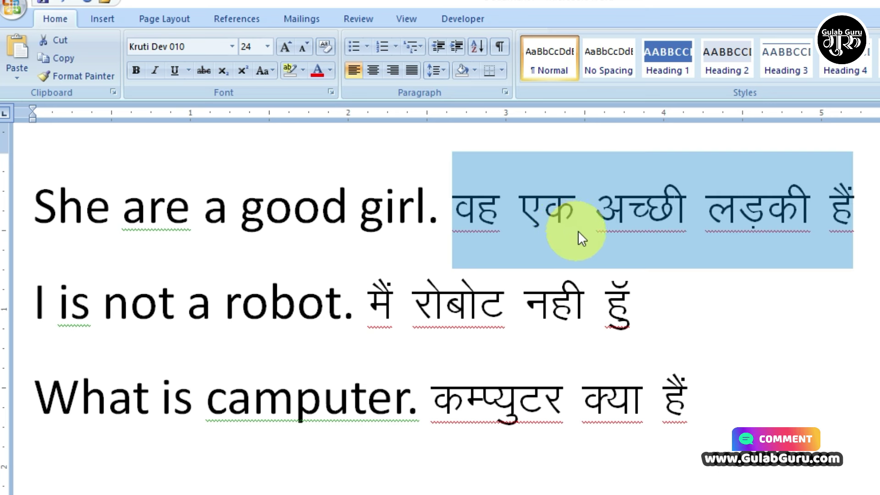
{"action": "left_click", "coordinate": [651, 224]}
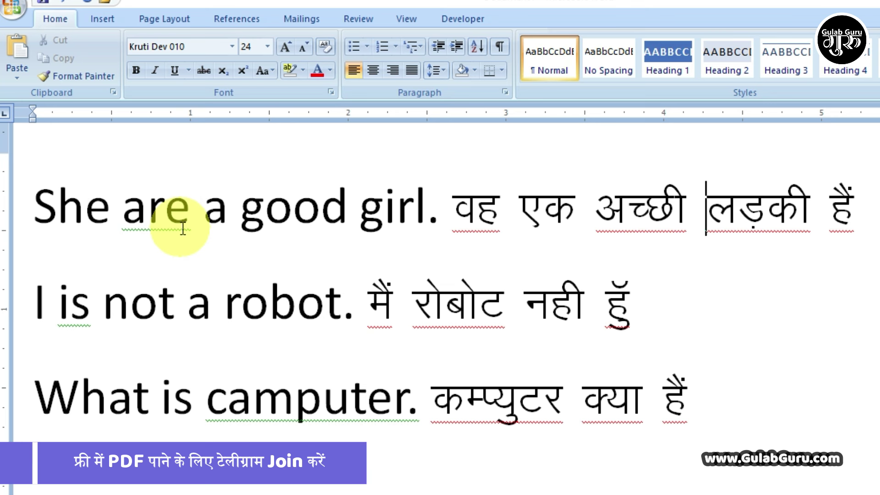
{"action": "left_click", "coordinate": [455, 398]}
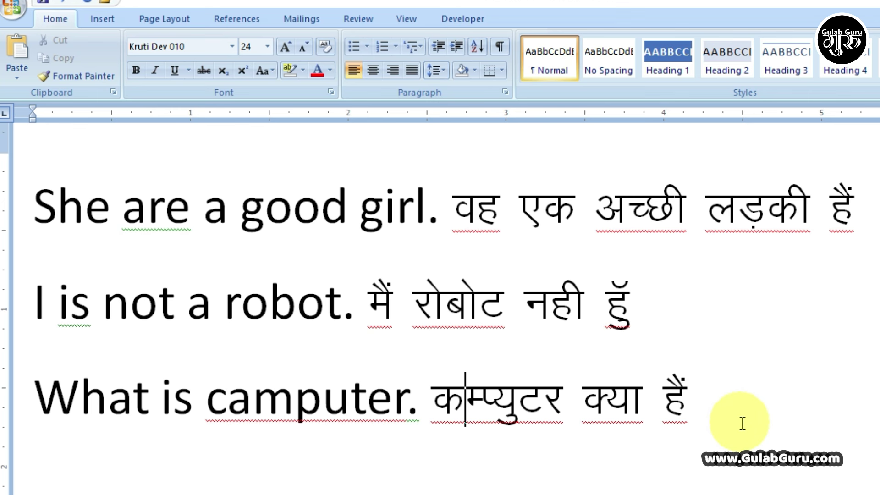
{"action": "left_click", "coordinate": [500, 186]}
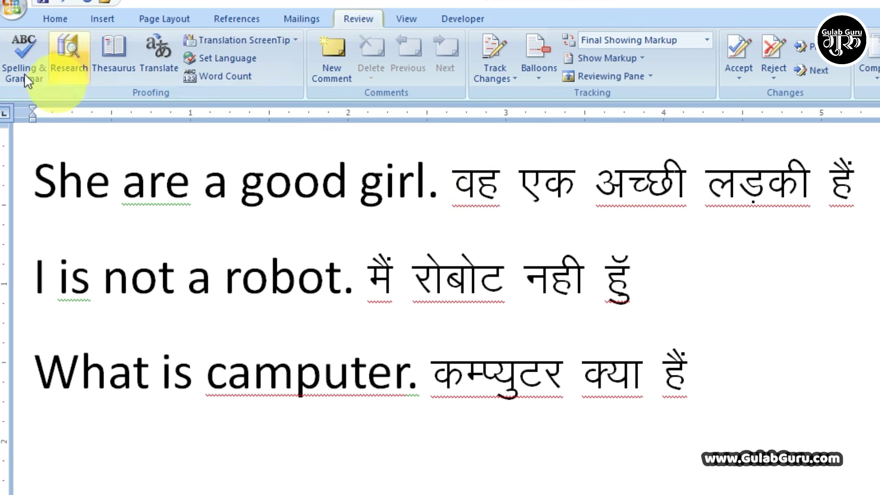
Run Spelling & Grammar, ignore the flagged Hindi words and spacing issues, then stop it
{"action": "left_click", "coordinate": [23, 46]}
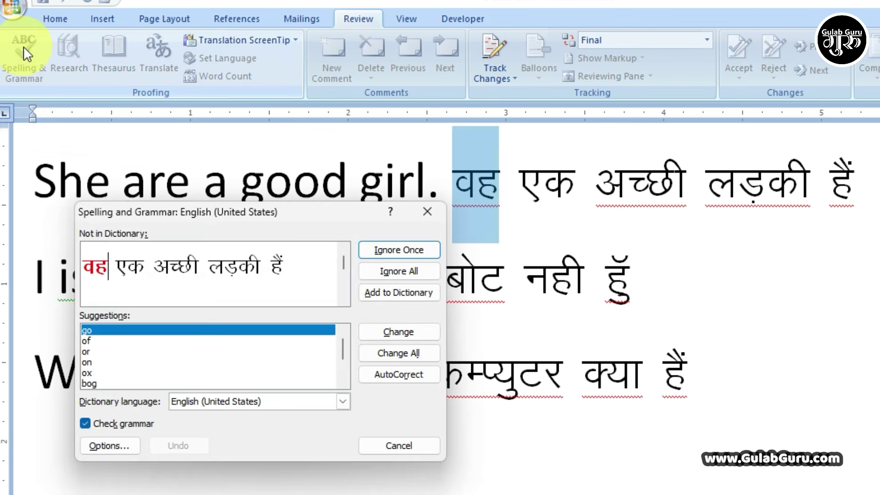
{"action": "left_click_drag", "start_coordinate": [270, 212], "coordinate": [251, 166]}
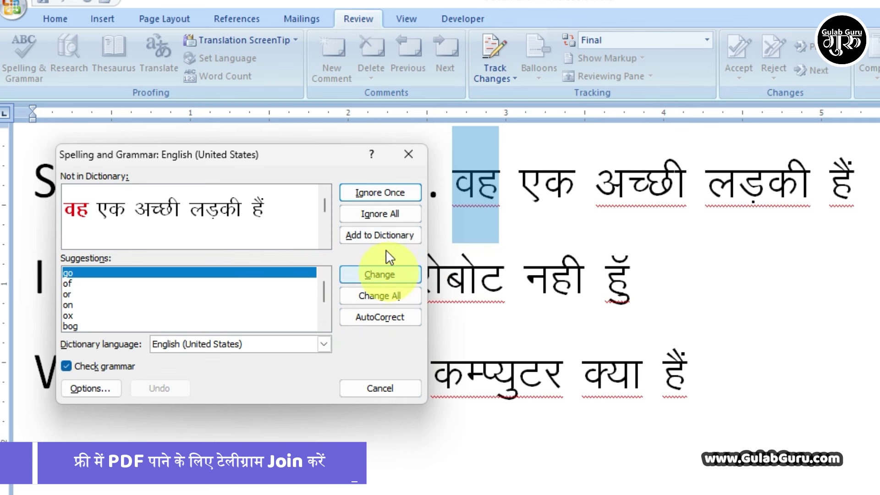
{"action": "left_click", "coordinate": [389, 215]}
{"action": "left_click", "coordinate": [388, 214]}
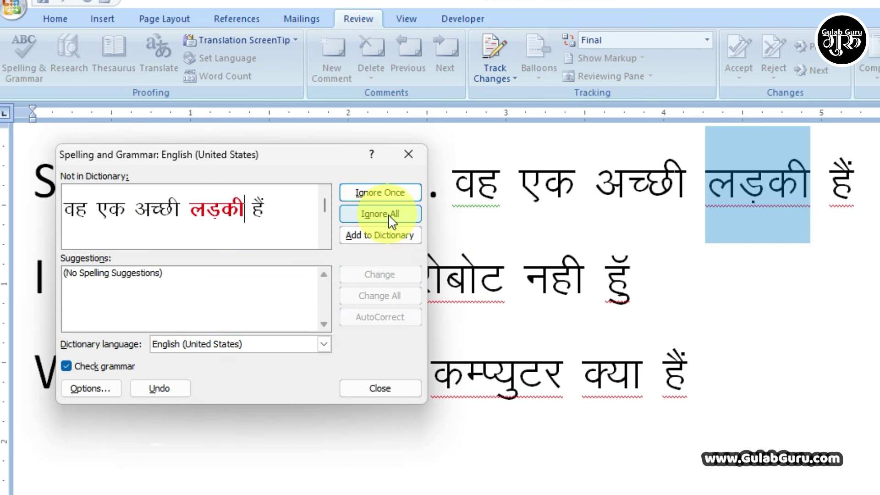
{"action": "left_click", "coordinate": [388, 214]}
{"action": "left_click", "coordinate": [388, 214]}
{"action": "left_click", "coordinate": [389, 214]}
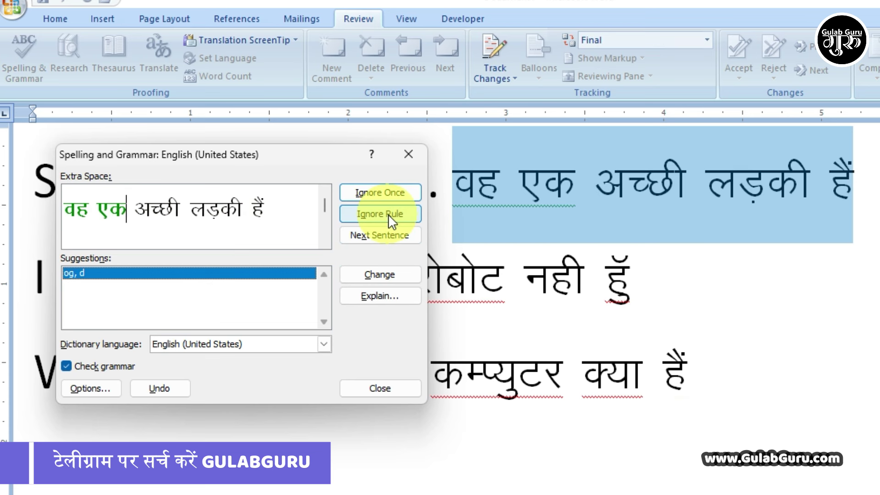
{"action": "left_click", "coordinate": [389, 214]}
{"action": "left_click", "coordinate": [408, 154]}
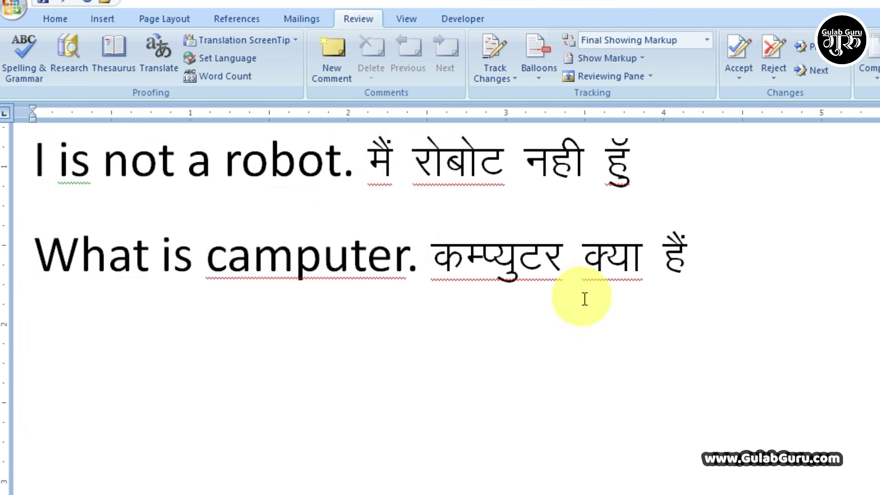
Rerun the check, skip the line-two Hindi words including हुँ, and end it
{"action": "scroll", "coordinate": [573, 348], "scroll_direction": "up", "scroll_amount": 3}
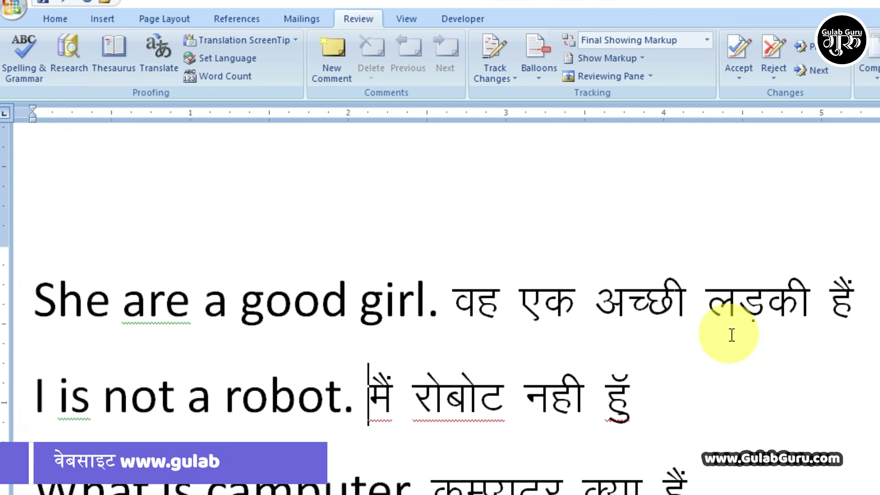
{"action": "key", "text": "ctrl+v"}
{"action": "scroll", "coordinate": [517, 357], "scroll_direction": "down", "scroll_amount": 1}
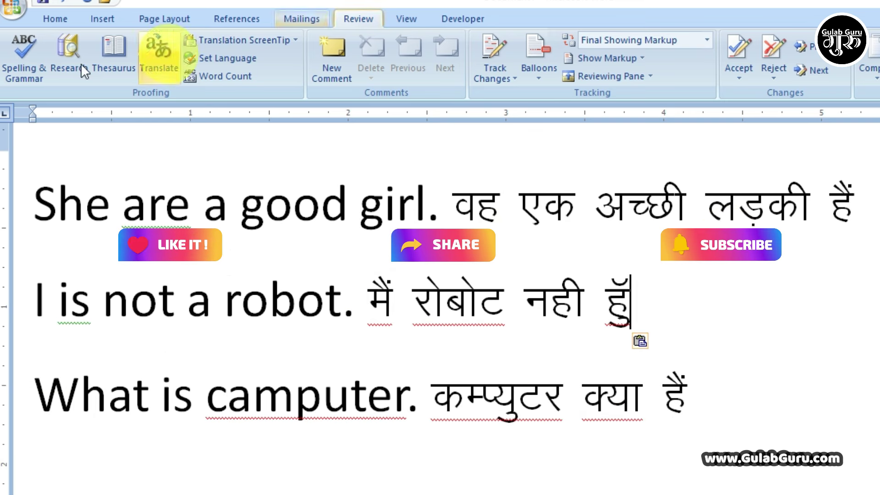
{"action": "left_click", "coordinate": [32, 59]}
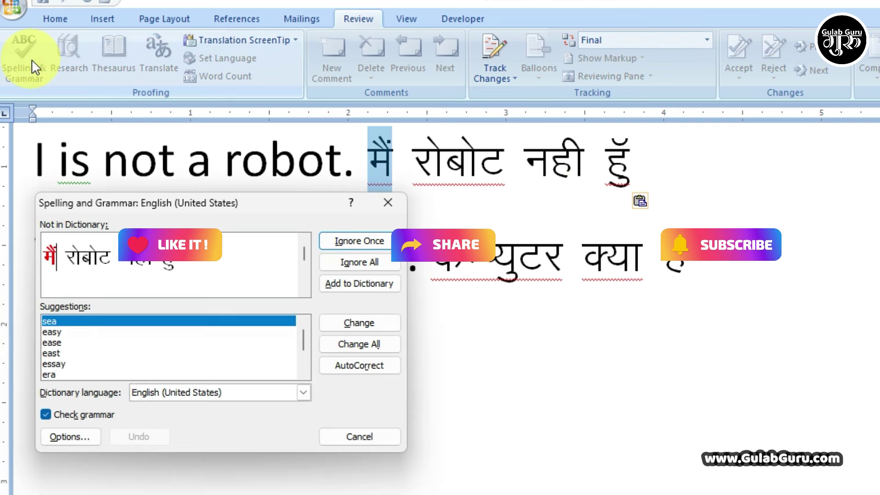
{"action": "left_click", "coordinate": [354, 241]}
{"action": "left_click", "coordinate": [356, 240]}
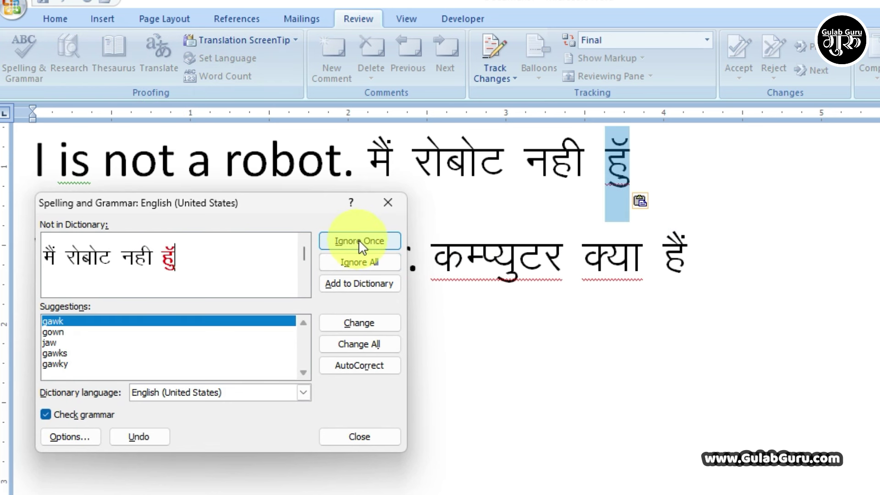
{"action": "left_click", "coordinate": [358, 239]}
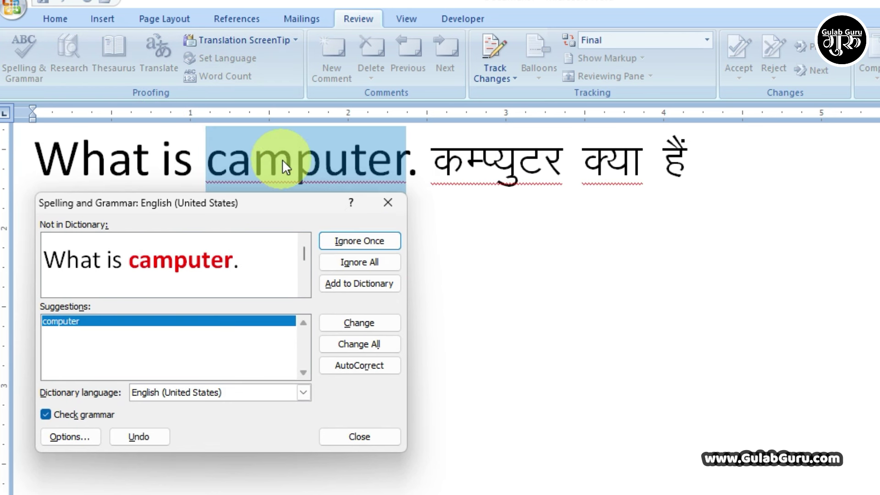
{"action": "left_click", "coordinate": [387, 204]}
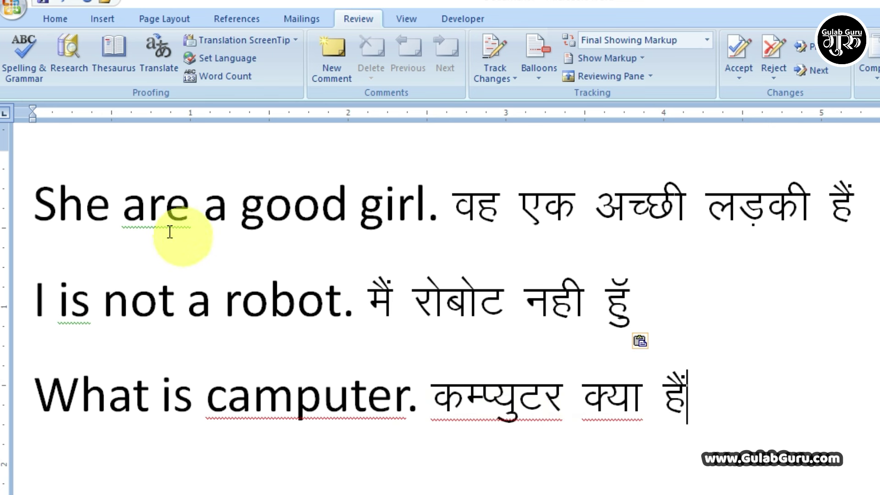
Ignore the flags on कम्प्युटर and क्या, then accept 'computer' for camputer, giving 'What is computer.'
{"action": "left_click", "coordinate": [518, 403]}
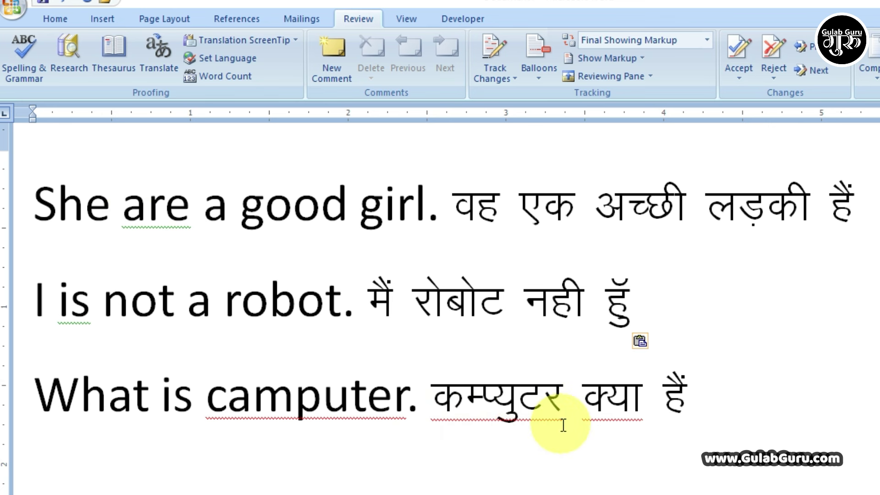
{"action": "right_click", "coordinate": [518, 397]}
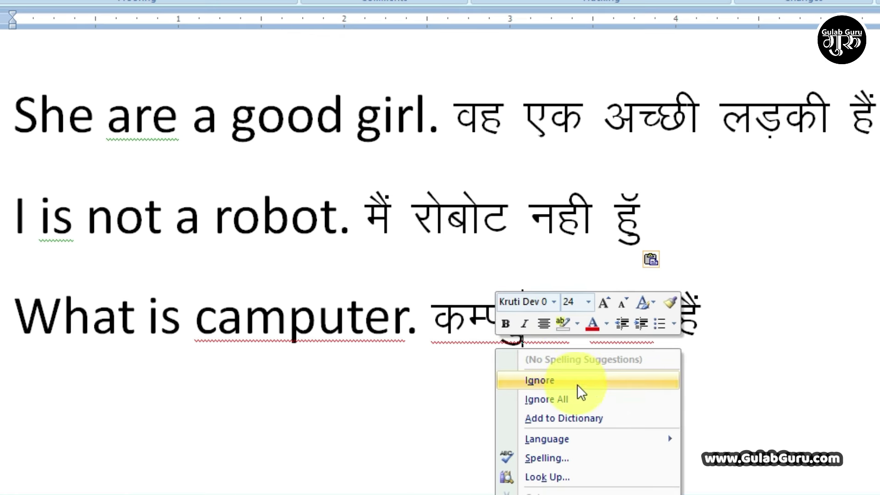
{"action": "left_click", "coordinate": [544, 384]}
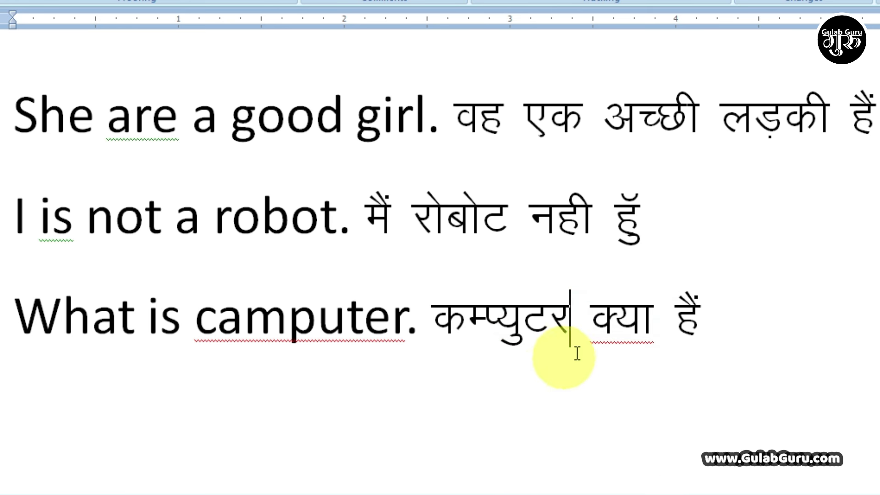
{"action": "right_click", "coordinate": [621, 316]}
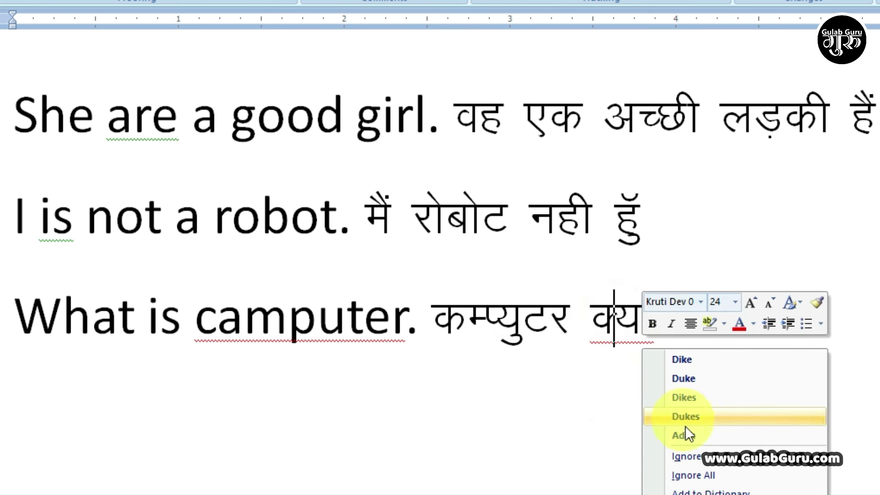
{"action": "left_click", "coordinate": [690, 458]}
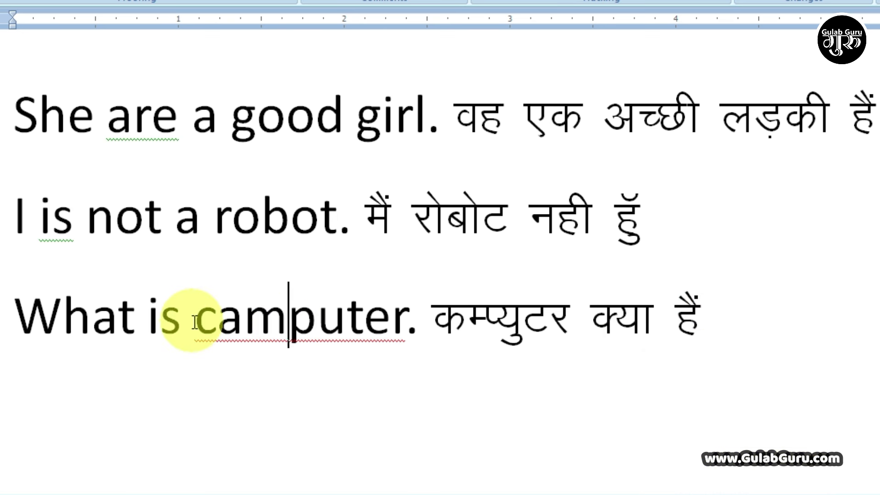
{"action": "right_click", "coordinate": [308, 321]}
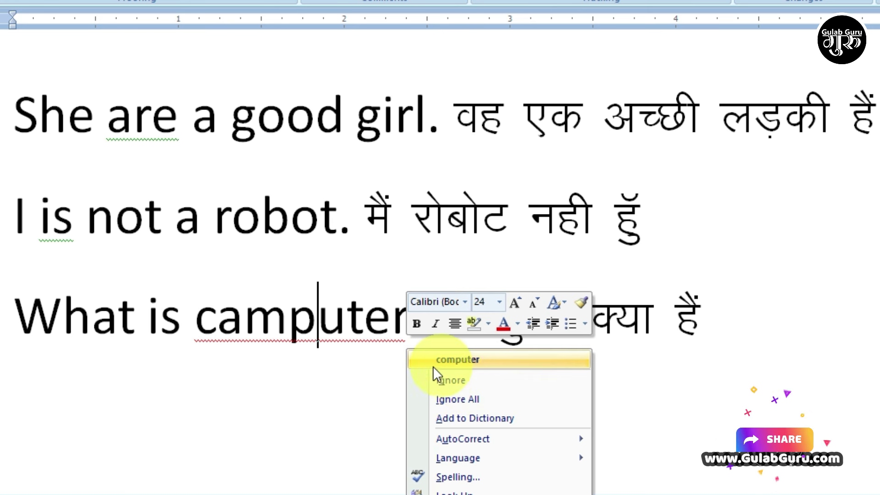
{"action": "left_click", "coordinate": [474, 359]}
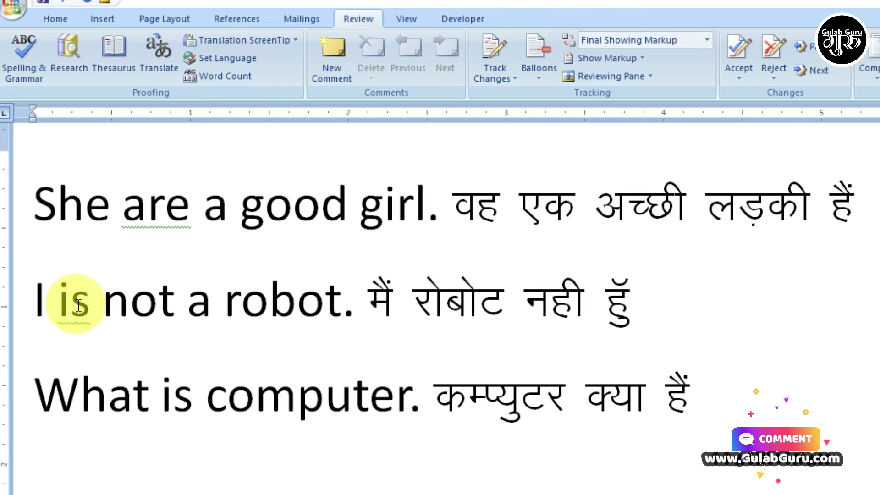
Replace 'is' with the suggested 'am' so line two reads 'I am not a robot.'
{"action": "right_click", "coordinate": [76, 302]}
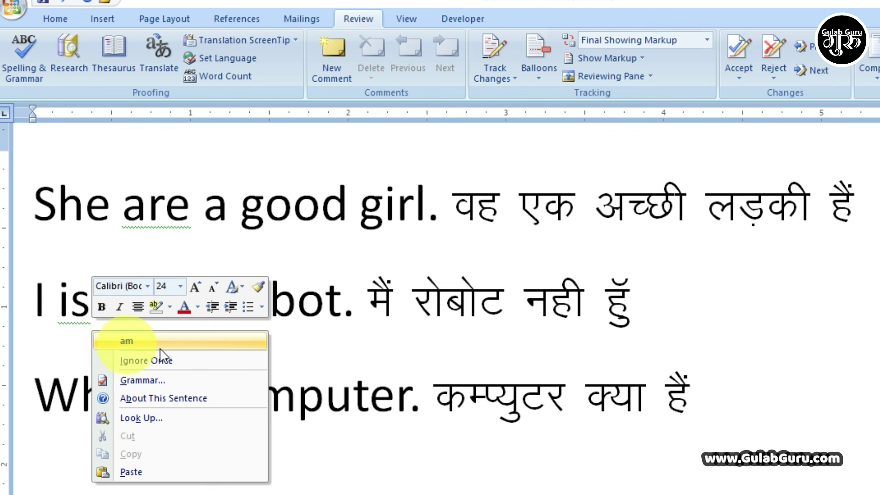
{"action": "left_click", "coordinate": [125, 341]}
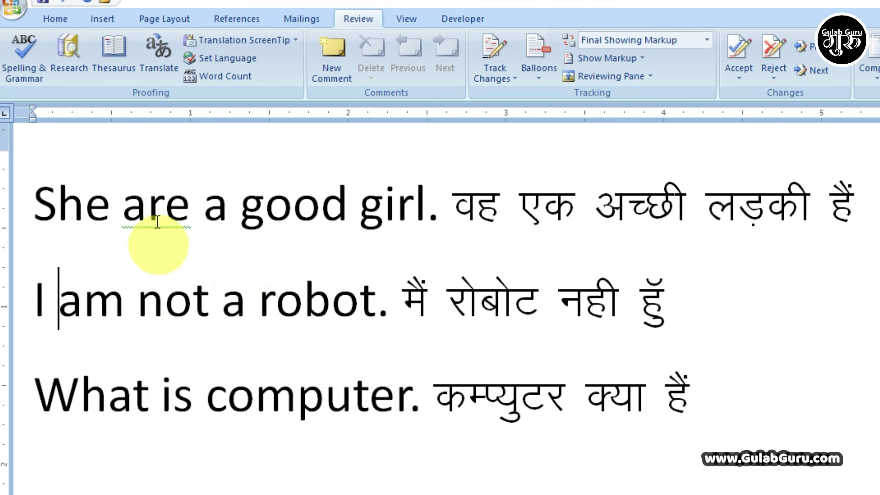
{"action": "left_click", "coordinate": [248, 307]}
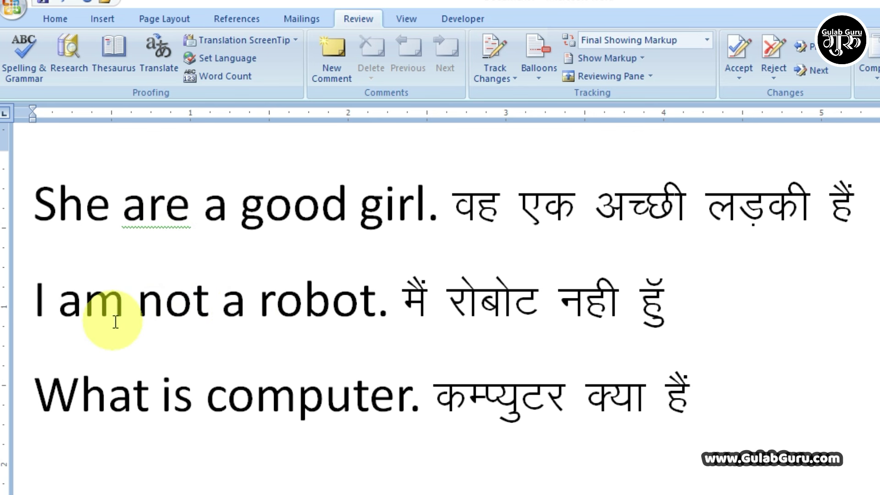
View the grammar suggestions for 'are' in line one and dismiss them unchosen
{"action": "left_click", "coordinate": [165, 211]}
{"action": "right_click", "coordinate": [165, 213]}
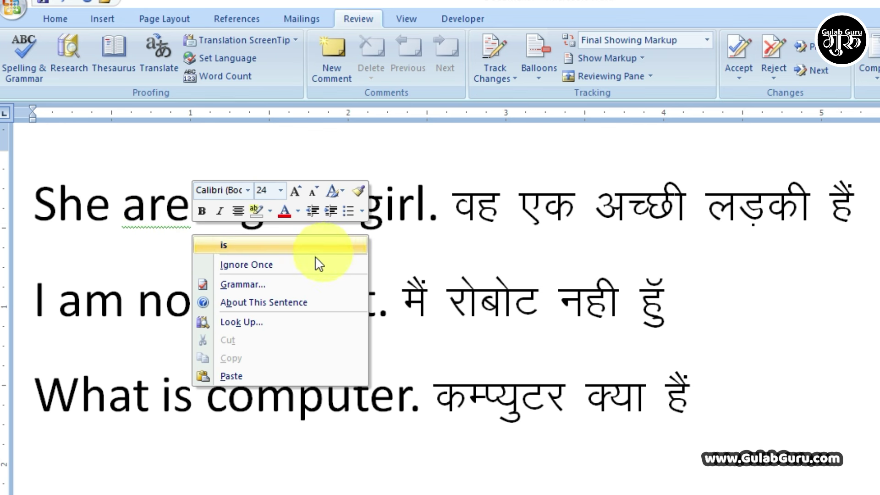
{"action": "key", "text": "Escape"}
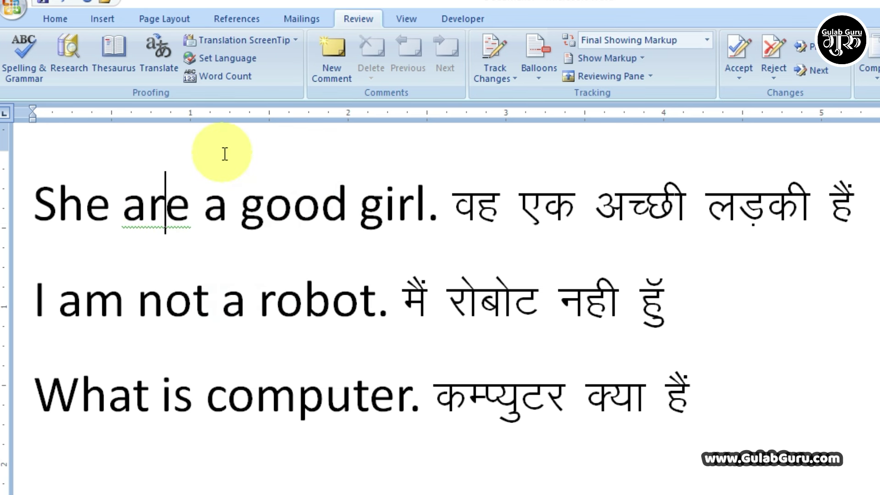
Use Spelling & Grammar to change 'are' to 'is' in line one and acknowledge completion
{"action": "left_click", "coordinate": [21, 41]}
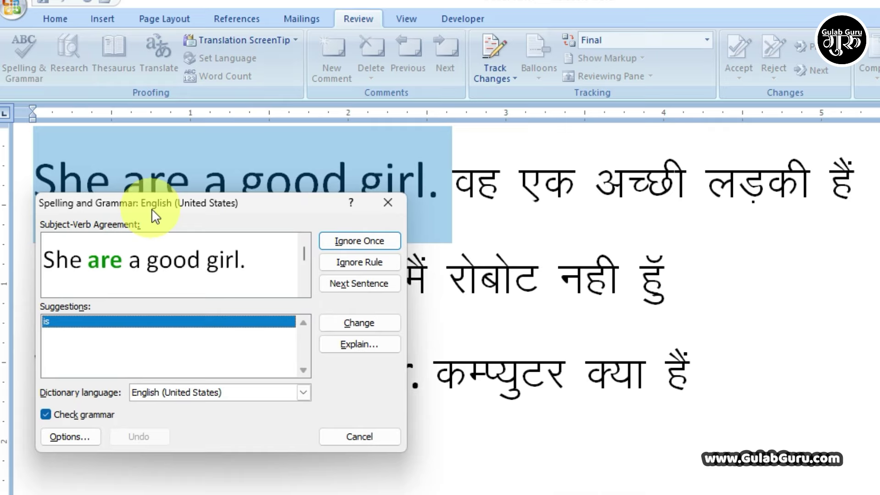
{"action": "left_click_drag", "start_coordinate": [147, 190], "coordinate": [490, 188]}
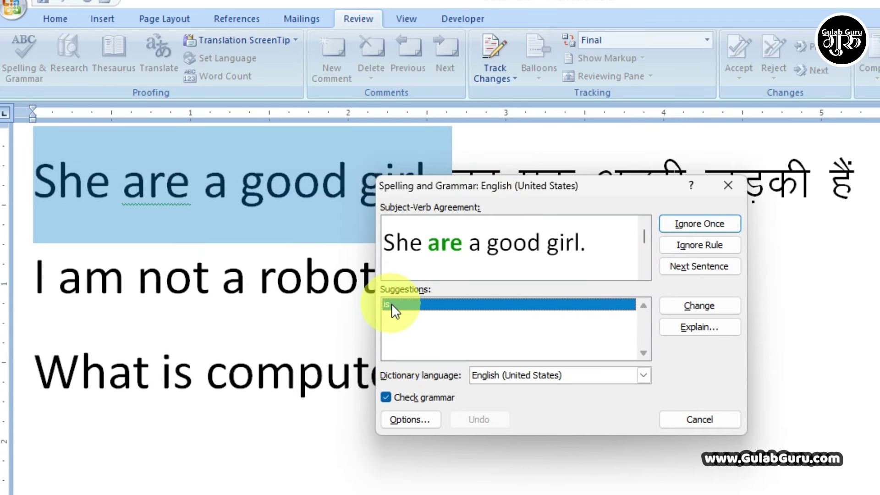
{"action": "left_click", "coordinate": [713, 306]}
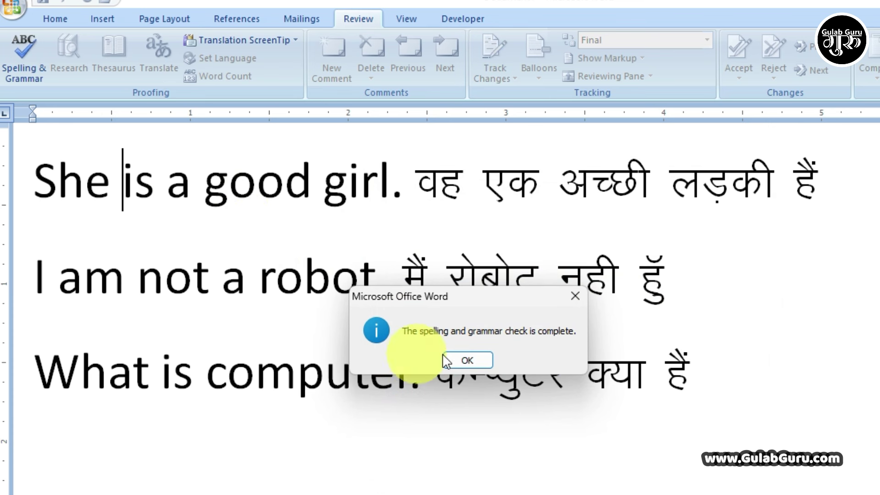
{"action": "left_click", "coordinate": [469, 358]}
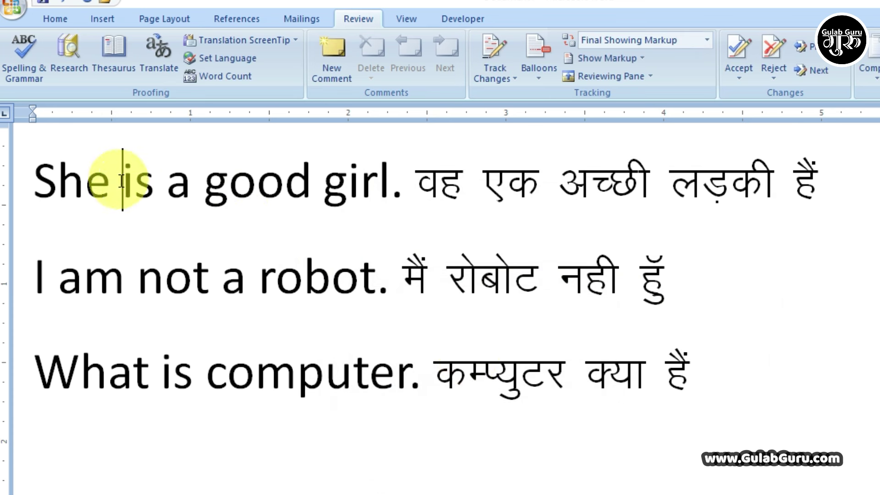
{"action": "left_click", "coordinate": [732, 385]}
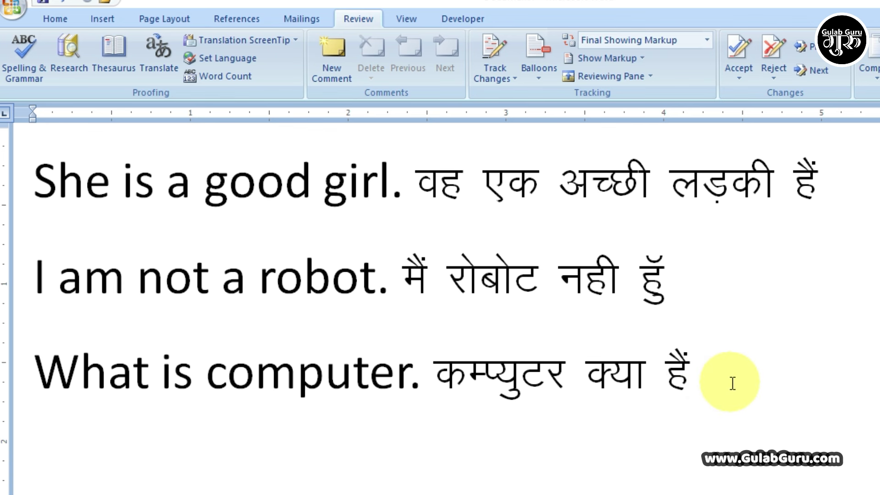